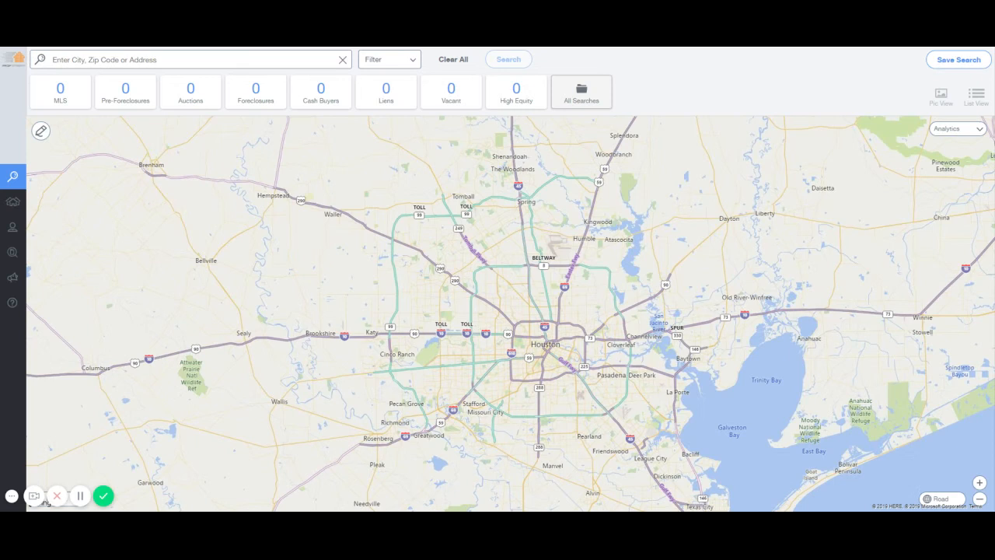
Step: Search for properties in Harris County, TX, and restrict the search to homes that are not owner occupied
{"action": "left_click", "coordinate": [222, 60]}
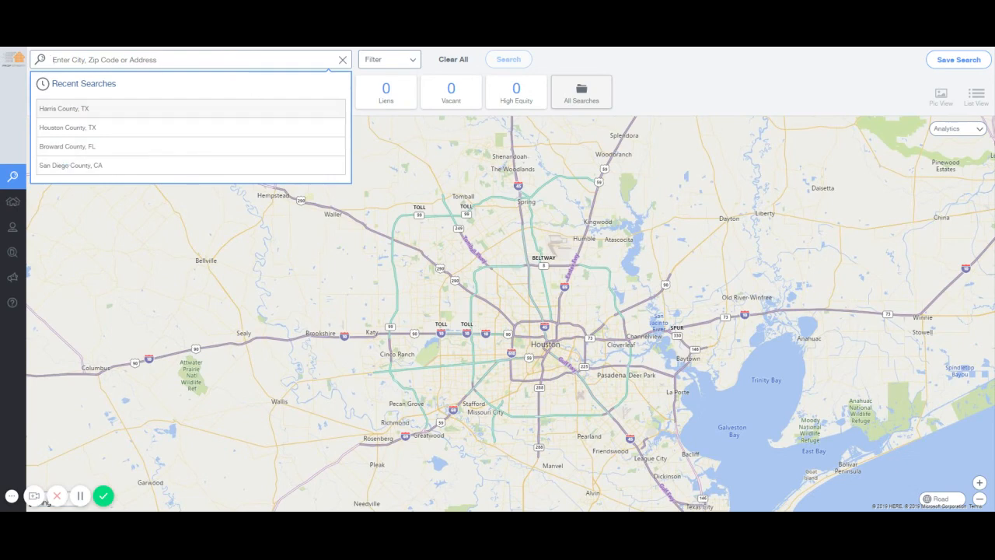
{"action": "left_click", "coordinate": [188, 109]}
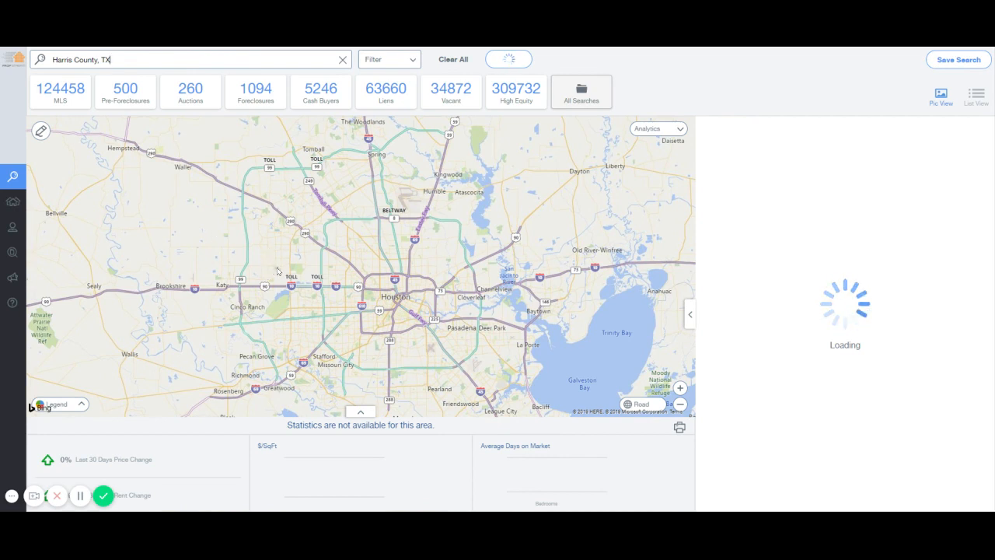
{"action": "left_click", "coordinate": [405, 64]}
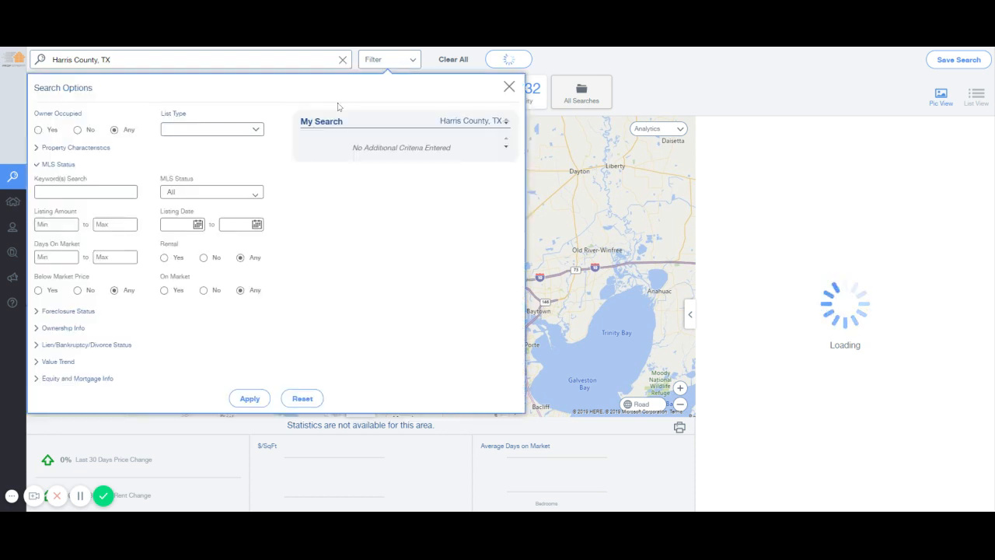
{"action": "left_click", "coordinate": [78, 130]}
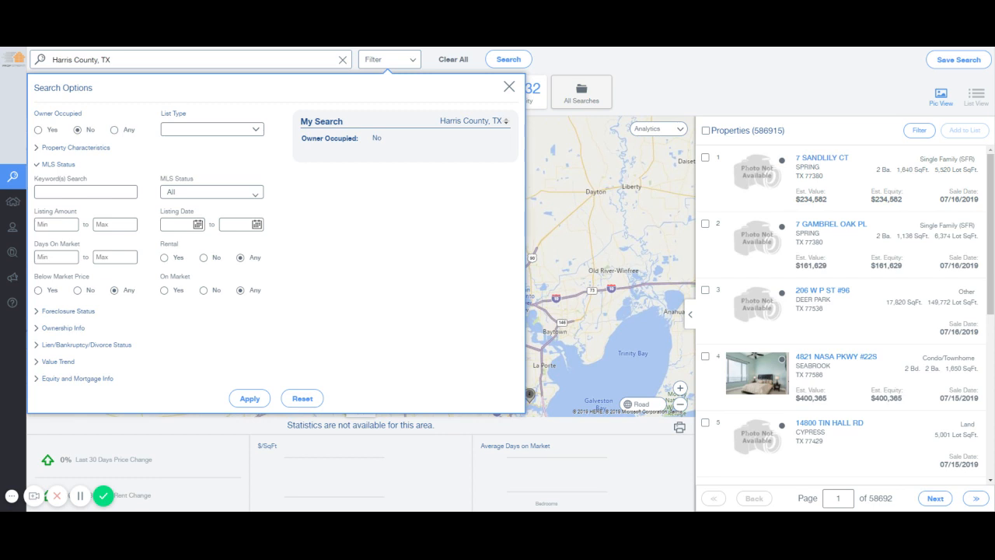
Step: Limit the property type to Single Family and Condo/Townhouse
{"action": "left_click", "coordinate": [103, 148]}
{"action": "left_click", "coordinate": [111, 176]}
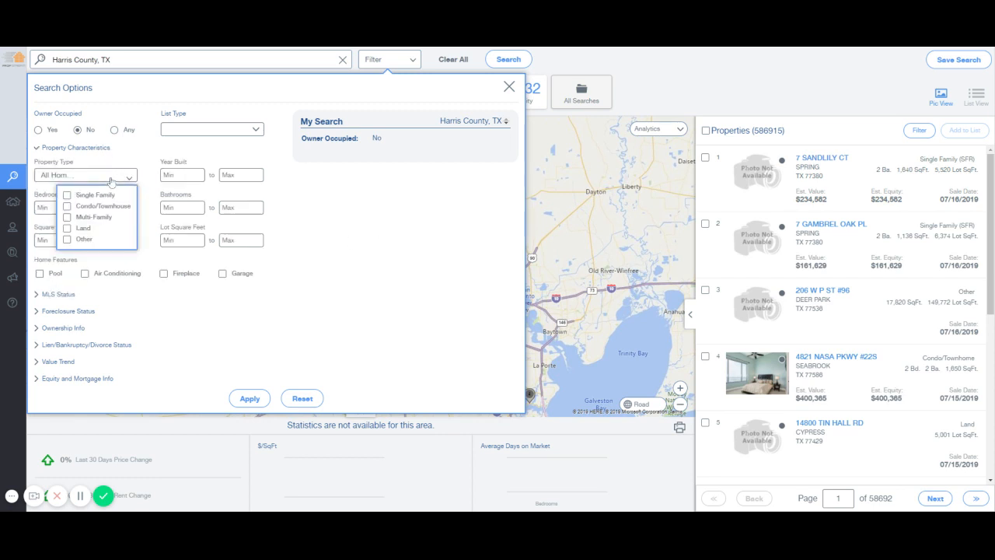
{"action": "left_click", "coordinate": [67, 195]}
{"action": "left_click", "coordinate": [67, 206]}
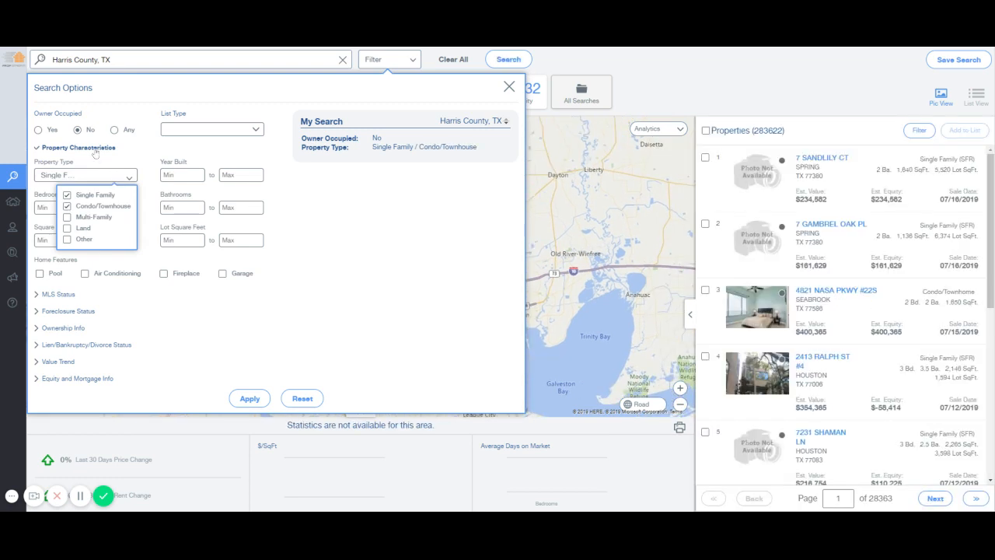
{"action": "mouse_move", "coordinate": [7, 219]}
{"action": "left_click", "coordinate": [402, 256]}
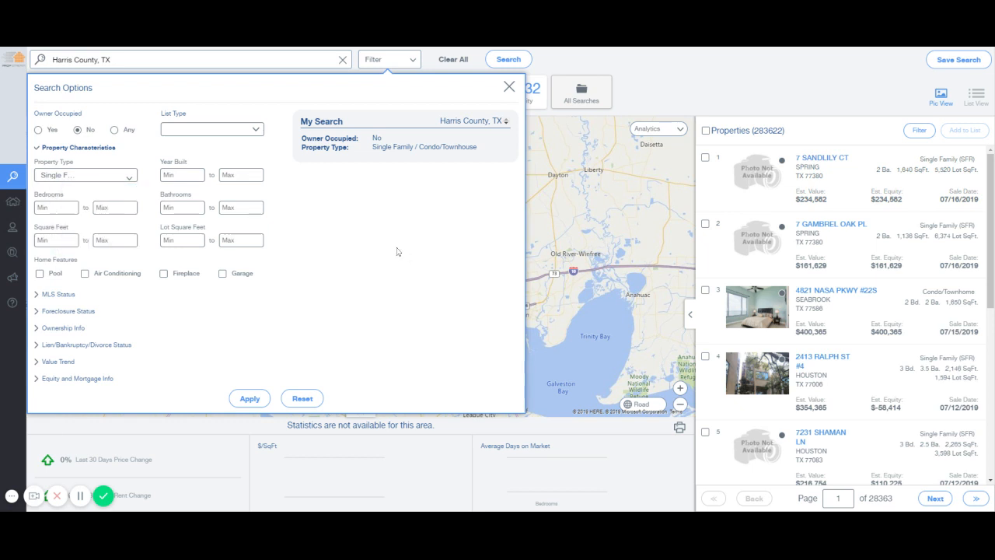
{"action": "left_click", "coordinate": [85, 147]}
Step: Set the On Market criterion to No in the MLS status options
{"action": "left_click", "coordinate": [62, 166]}
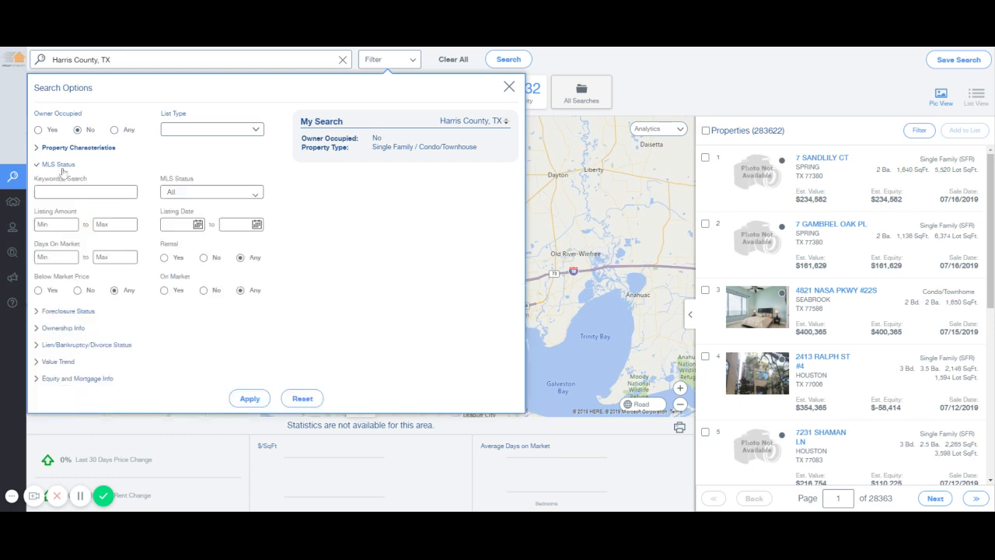
{"action": "left_click", "coordinate": [204, 290]}
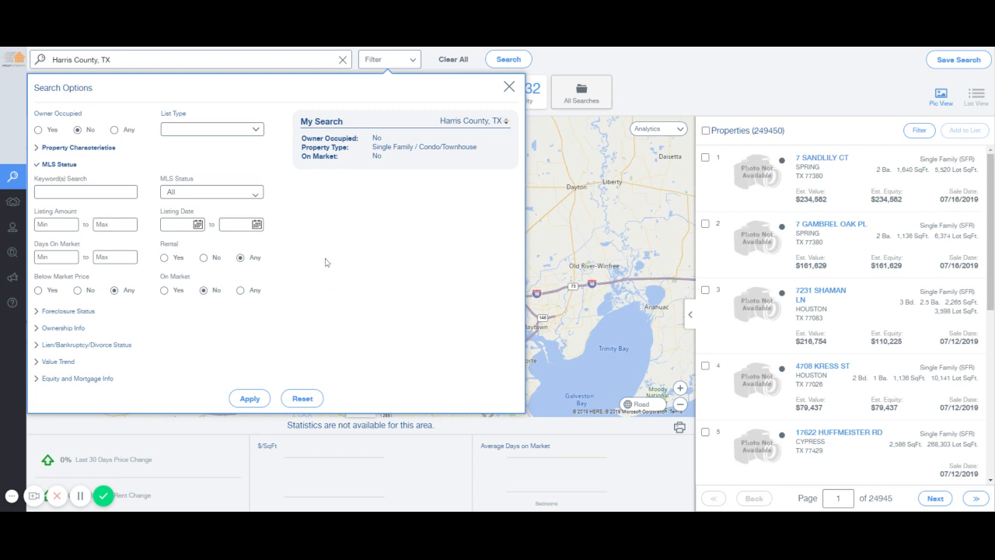
{"action": "left_click", "coordinate": [66, 166]}
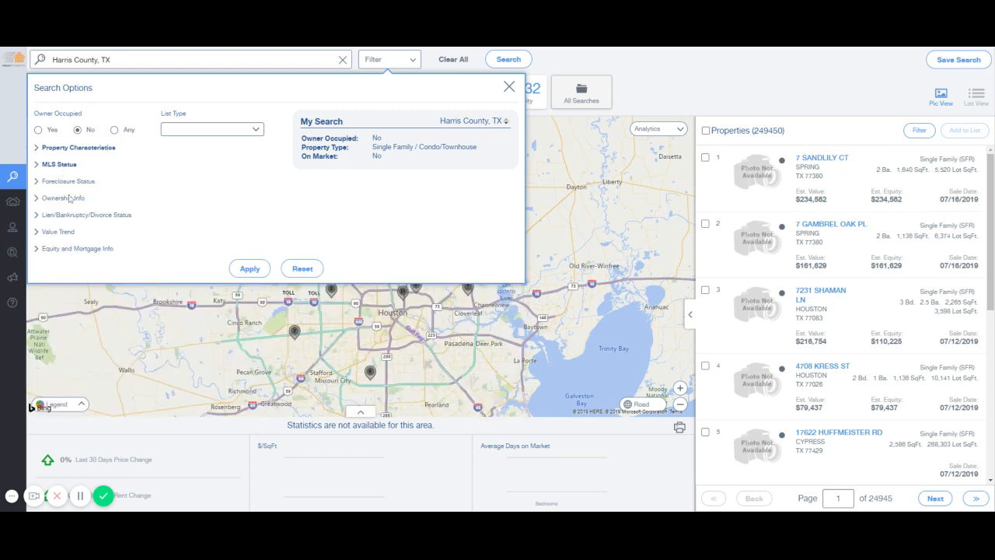
Step: Restrict ownership to individual owners who live out of state, and apply the filters
{"action": "left_click", "coordinate": [69, 199]}
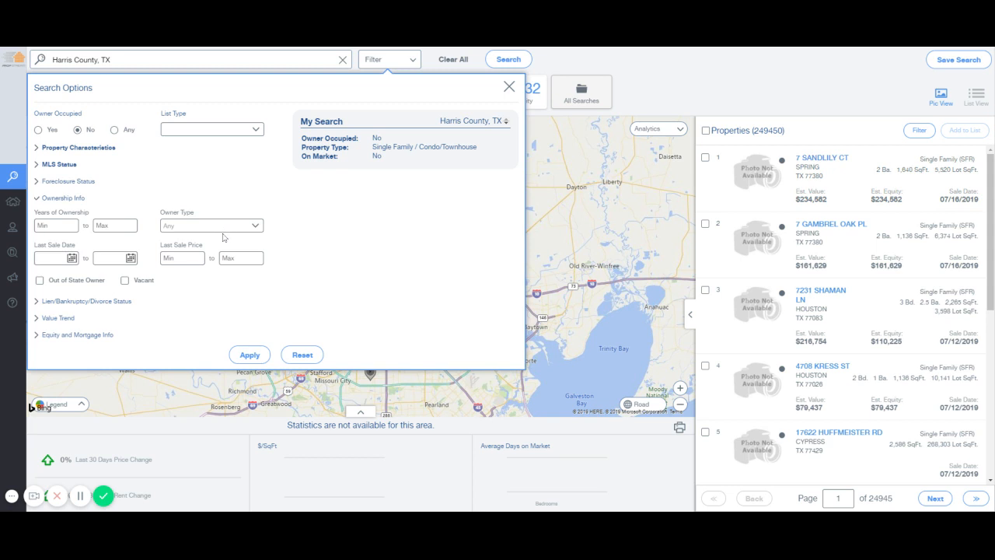
{"action": "left_click", "coordinate": [223, 237]}
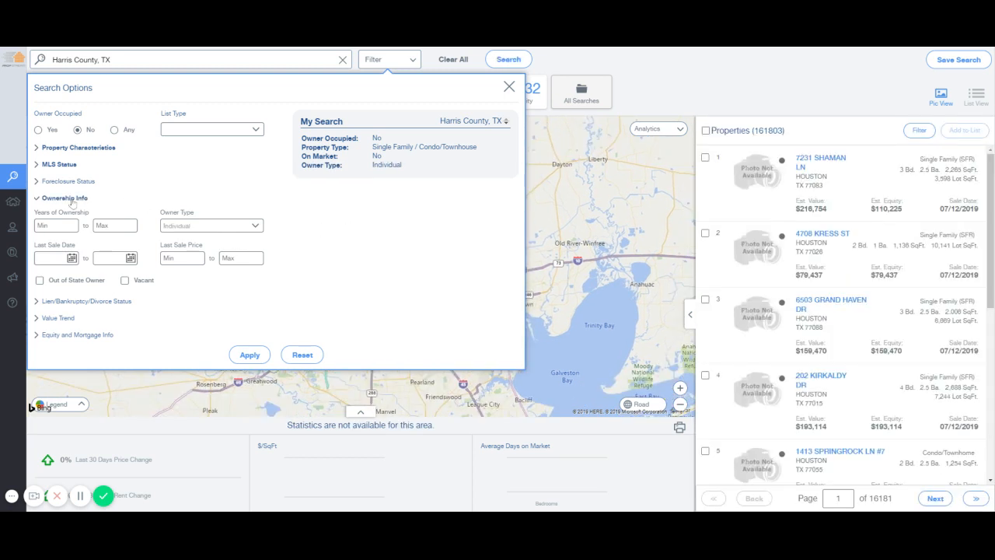
{"action": "left_click", "coordinate": [68, 199]}
{"action": "left_click", "coordinate": [65, 199]}
{"action": "left_click", "coordinate": [39, 281]}
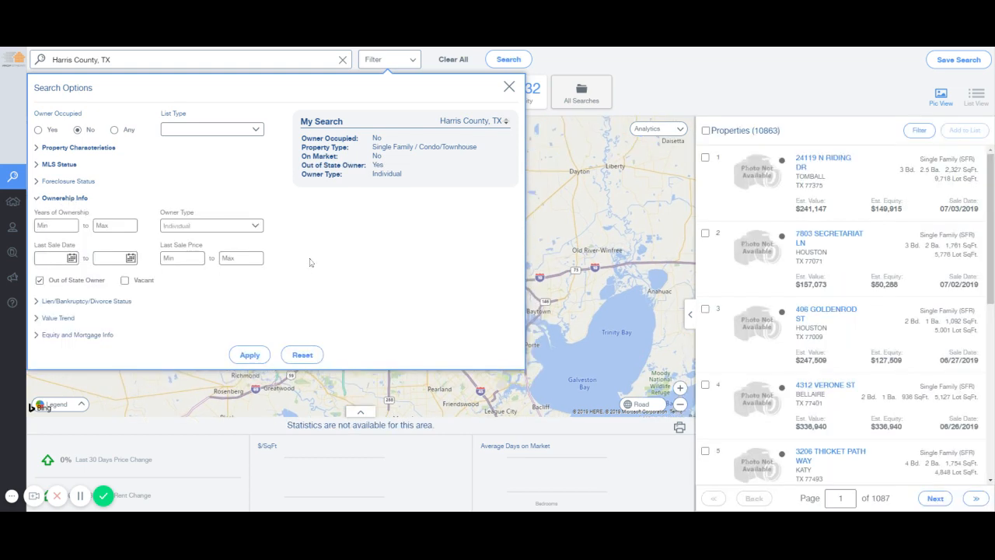
{"action": "left_click", "coordinate": [70, 198]}
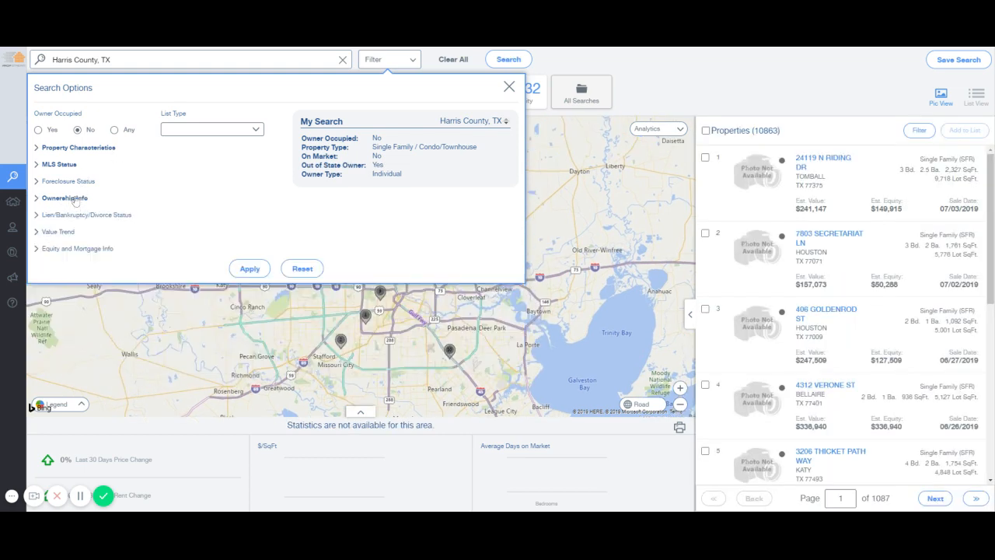
{"action": "left_click", "coordinate": [249, 268]}
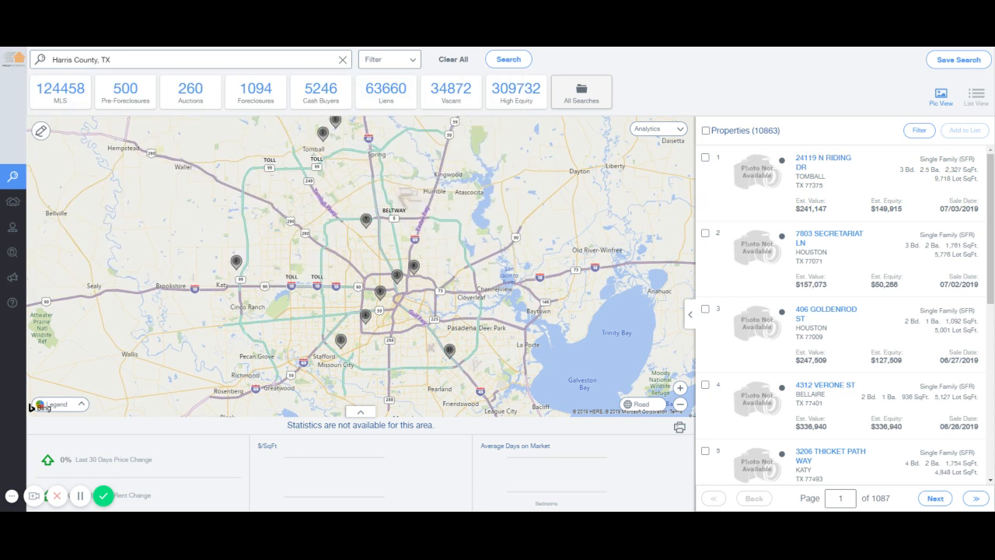
Step: Add the Pre-Foreclosure and Foreclosure statuses to the search filters and apply them
{"action": "left_click_drag", "start_coordinate": [752, 130], "coordinate": [779, 130]}
{"action": "left_click", "coordinate": [381, 63]}
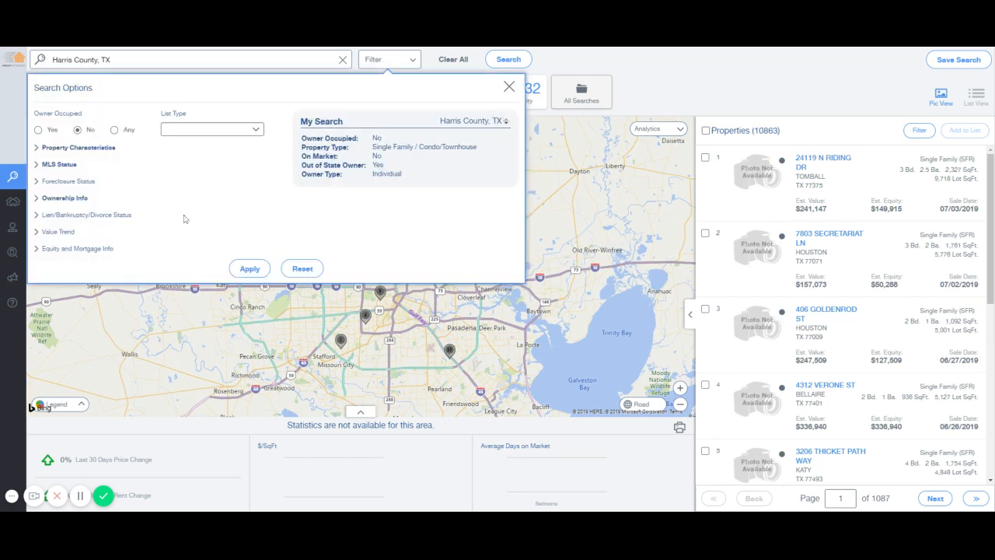
{"action": "left_click", "coordinate": [69, 183]}
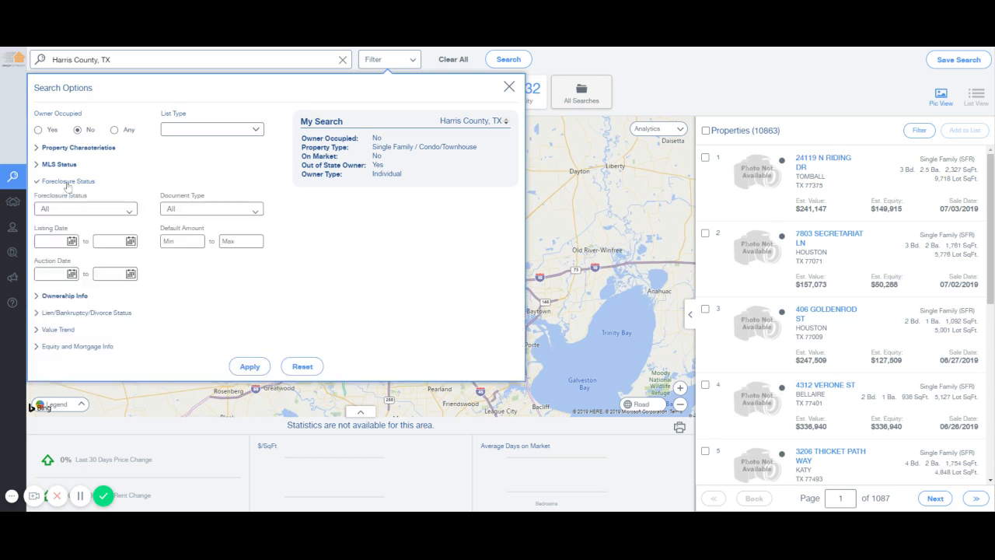
{"action": "left_click", "coordinate": [89, 212]}
{"action": "left_click", "coordinate": [87, 234]}
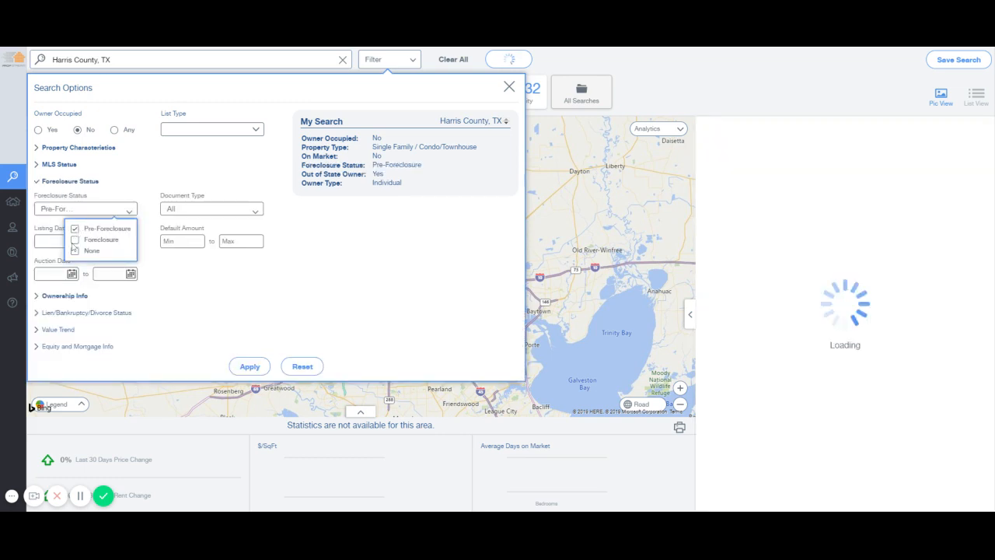
{"action": "left_click", "coordinate": [244, 364]}
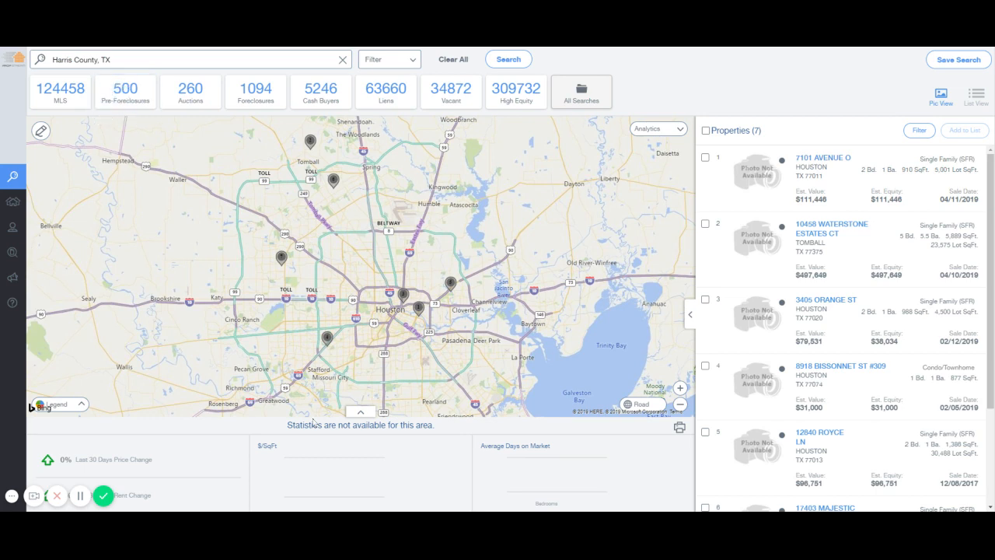
Step: Remove the Pre-Foreclosure and Foreclosure statuses from the search filters
{"action": "left_click", "coordinate": [387, 61]}
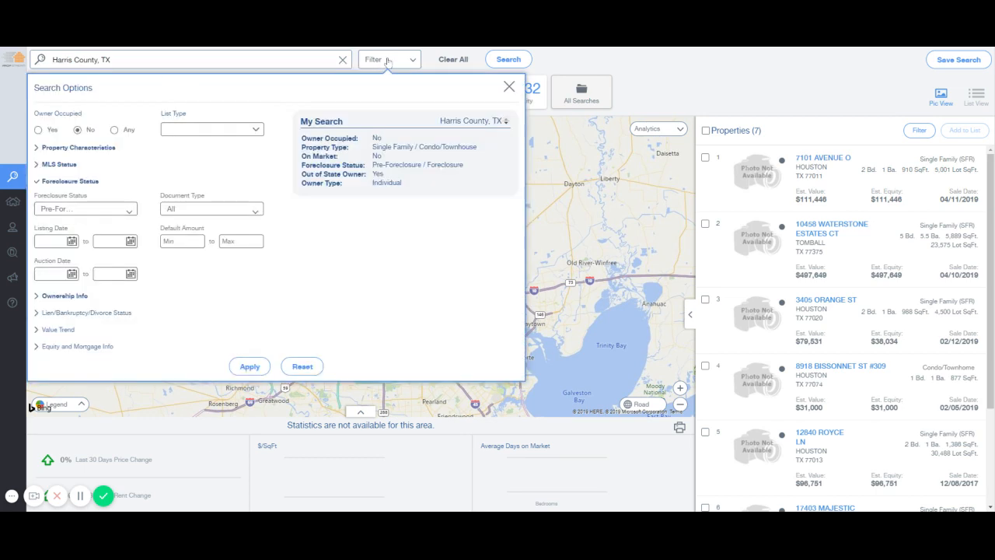
{"action": "left_click", "coordinate": [94, 212]}
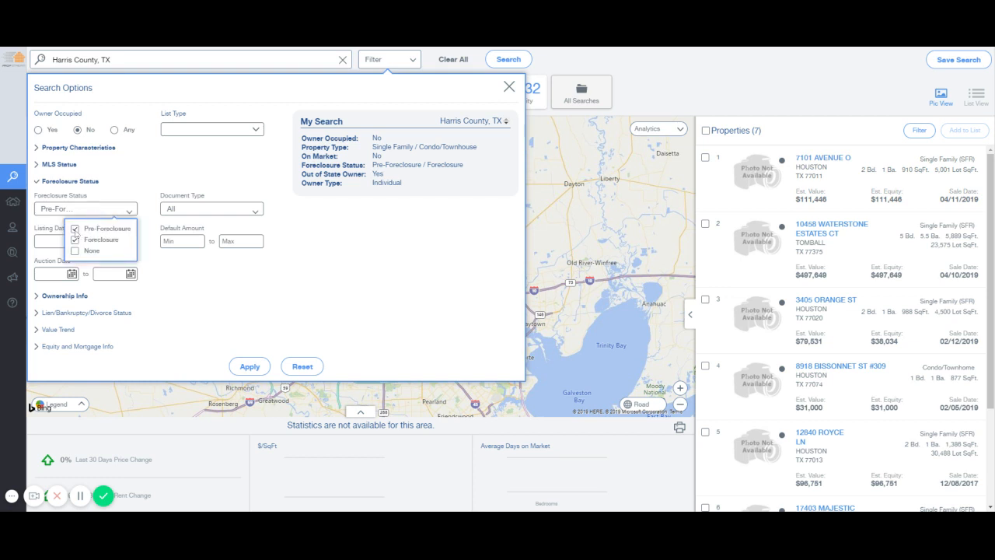
{"action": "left_click", "coordinate": [75, 228]}
{"action": "left_click", "coordinate": [74, 240]}
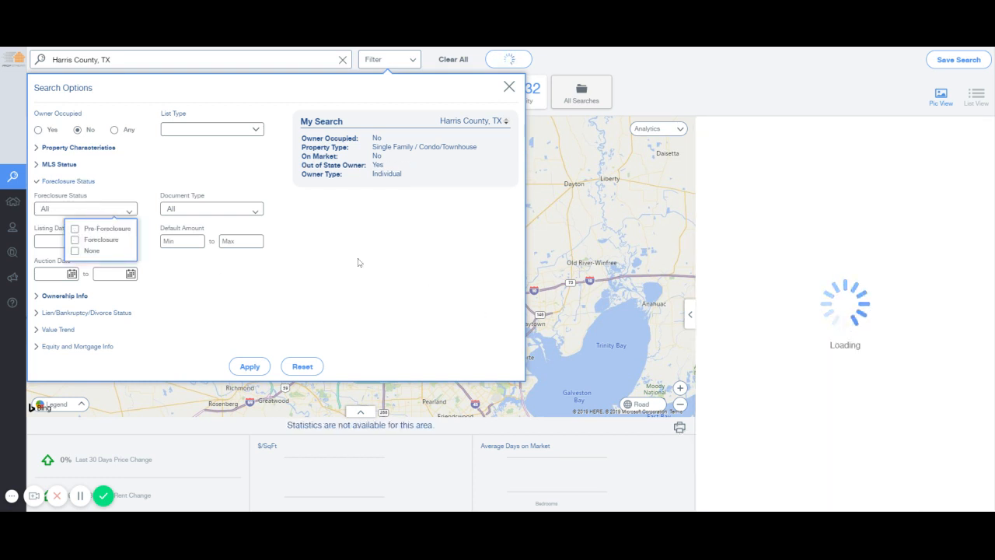
{"action": "left_click", "coordinate": [72, 181]}
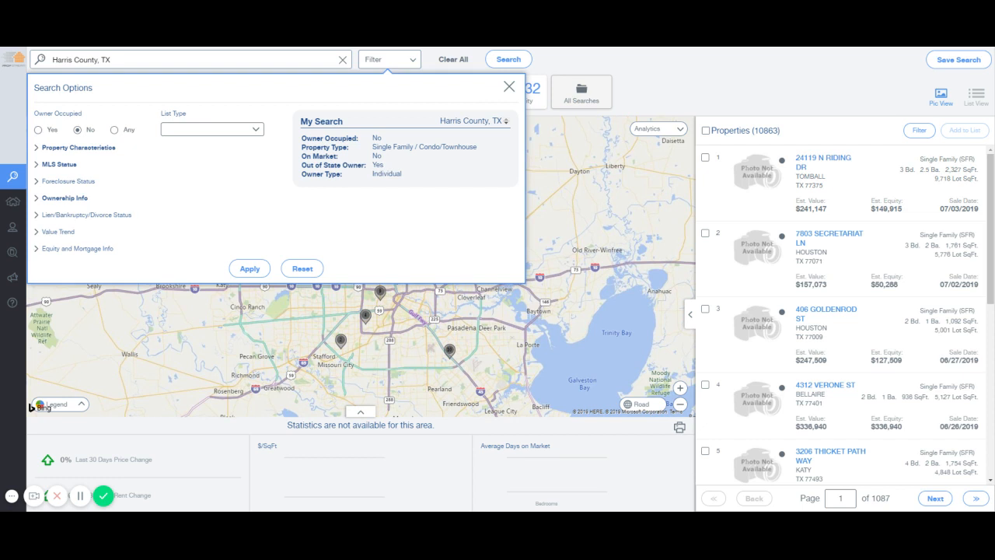
Step: Try narrowing the search to properties with a lien, and remove that criterion again
{"action": "left_click", "coordinate": [95, 215]}
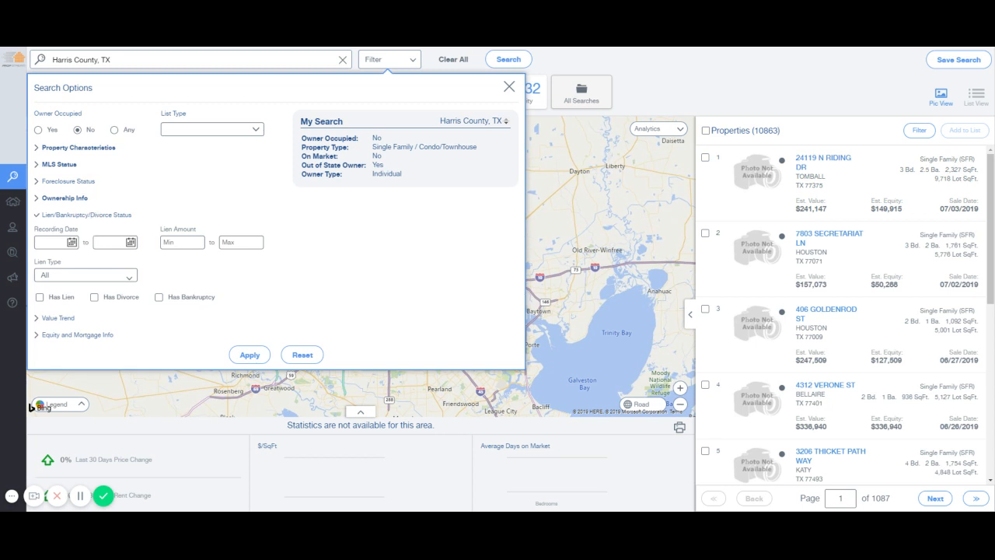
{"action": "left_click", "coordinate": [85, 278]}
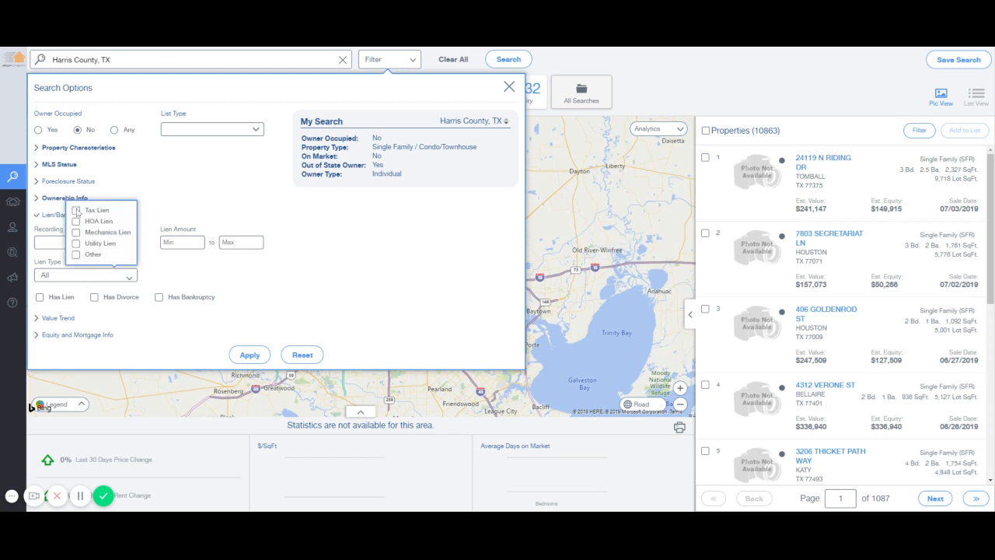
{"action": "left_click", "coordinate": [40, 297]}
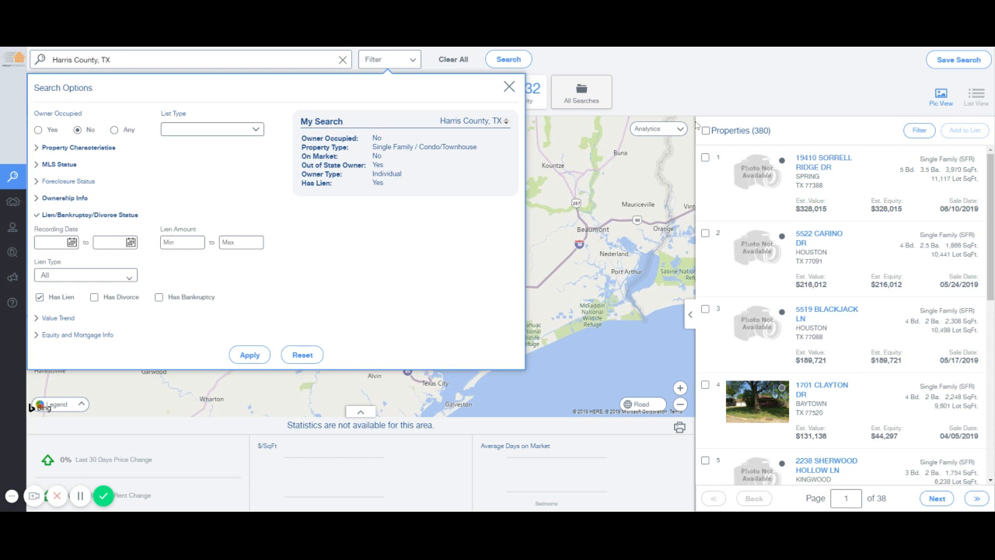
{"action": "left_click", "coordinate": [40, 297]}
{"action": "left_click", "coordinate": [76, 215]}
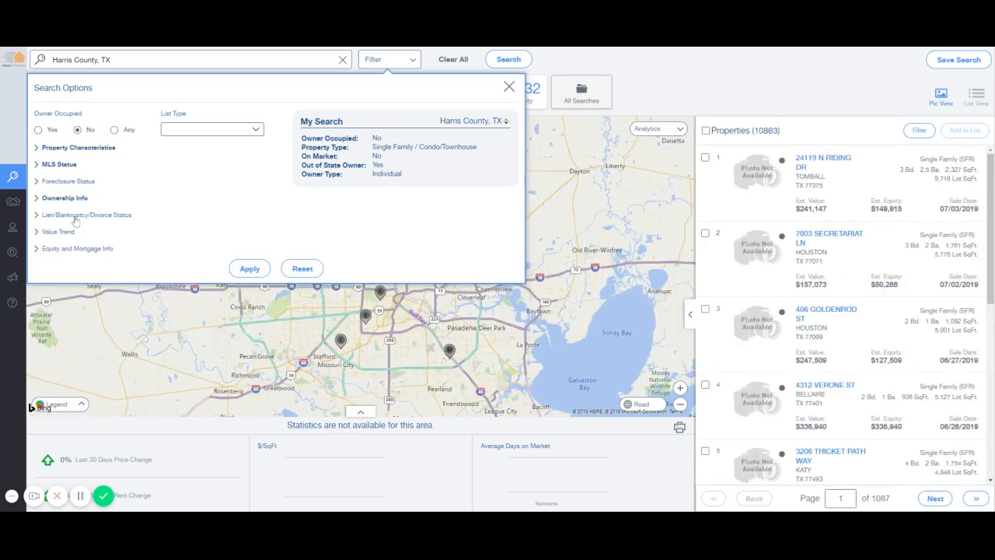
Step: Limit the search to properties owned free and clear in the equity and mortgage criteria
{"action": "left_click", "coordinate": [70, 249]}
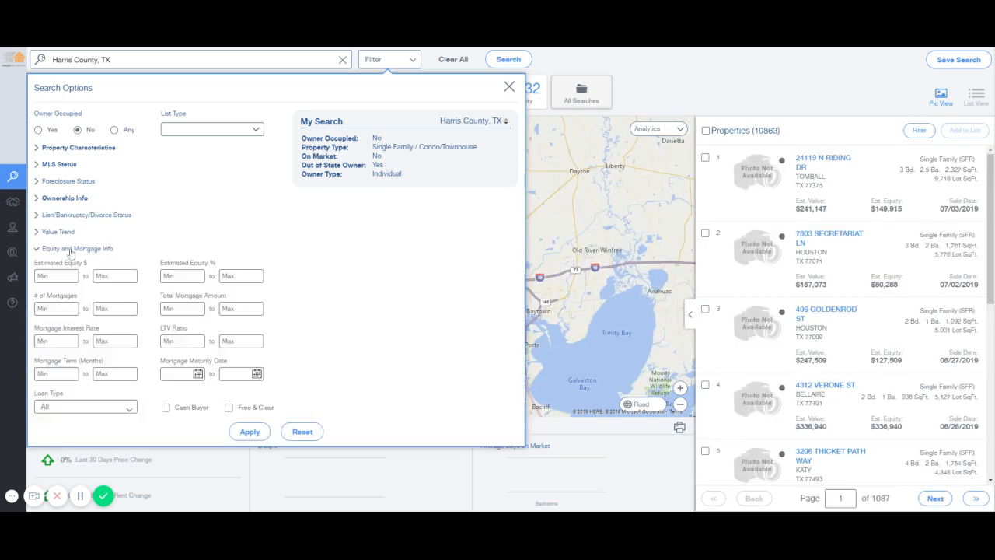
{"action": "left_click", "coordinate": [229, 407]}
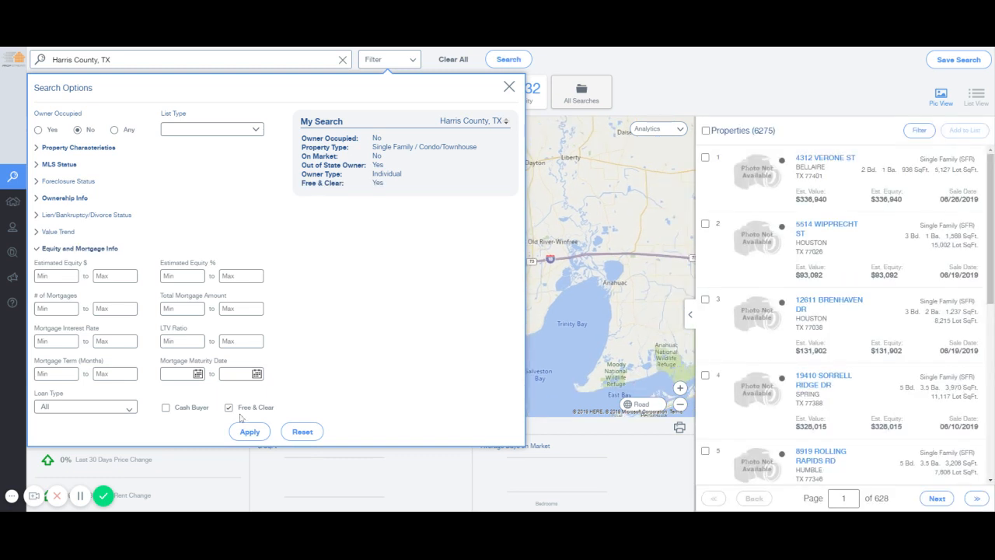
{"action": "left_click", "coordinate": [101, 249]}
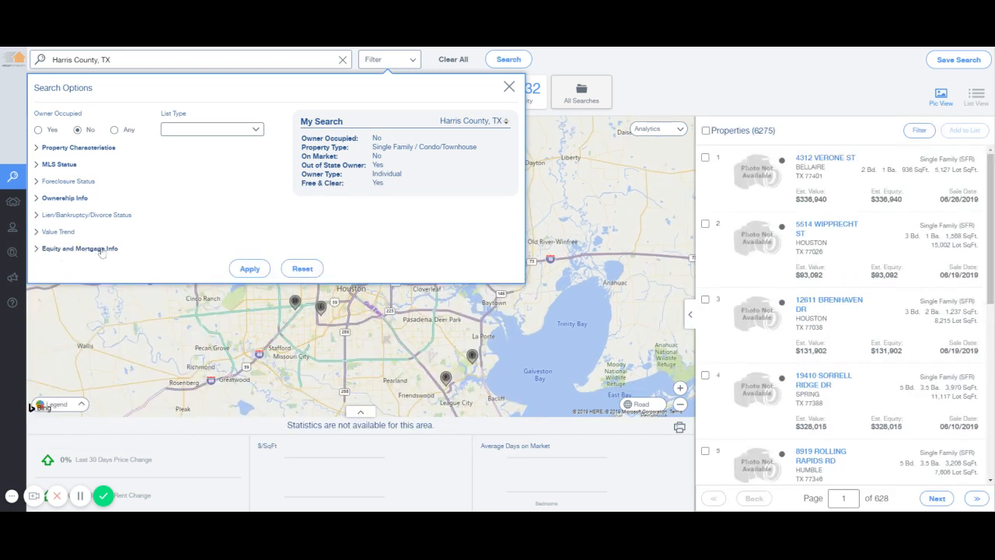
Step: Set the minimum years of ownership to 20
{"action": "left_click", "coordinate": [58, 199]}
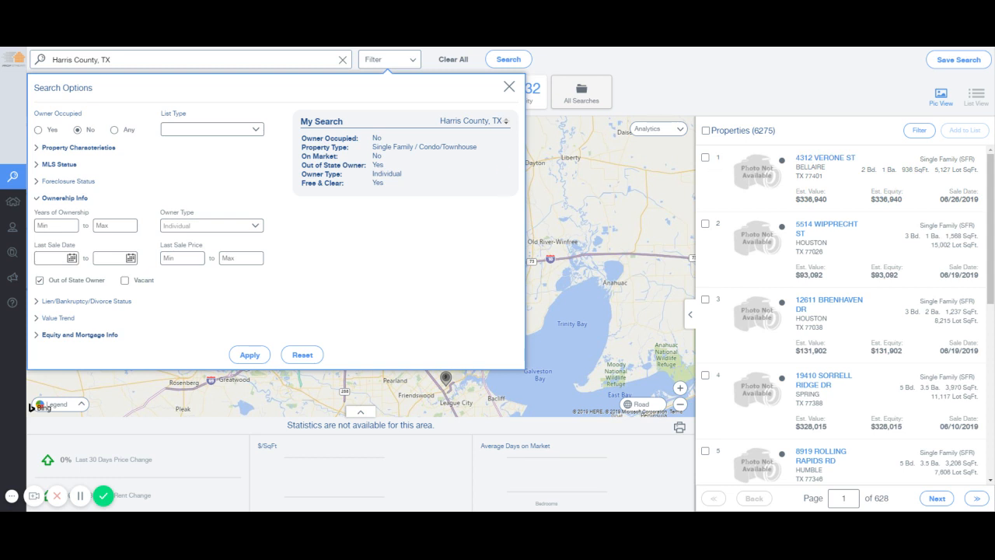
{"action": "left_click_drag", "start_coordinate": [755, 131], "coordinate": [773, 130]}
{"action": "left_click", "coordinate": [409, 59]}
{"action": "type", "text": "20"}
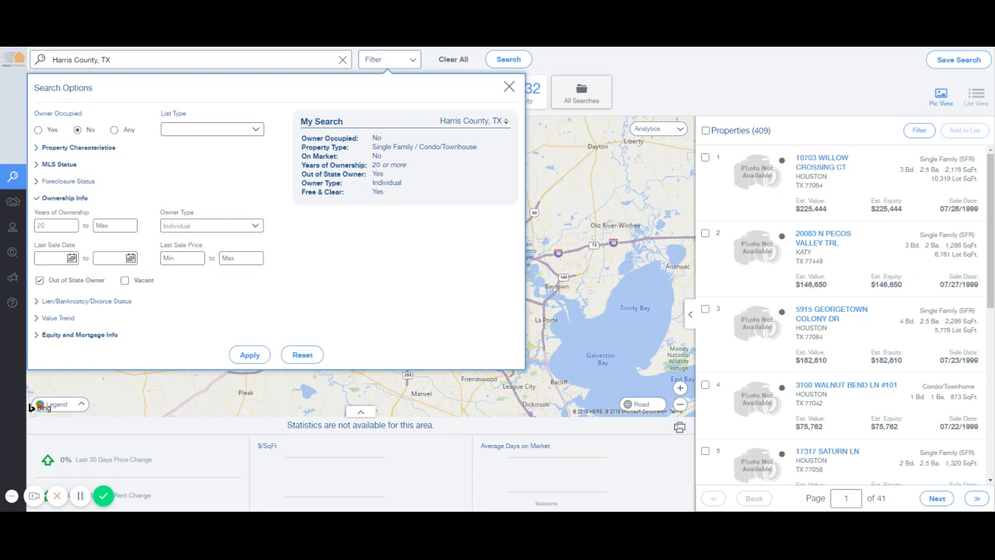
Step: Change the minimum years of ownership to 15 and apply the filters
{"action": "key", "text": "BackSpace"}
{"action": "key", "text": "BackSpace"}
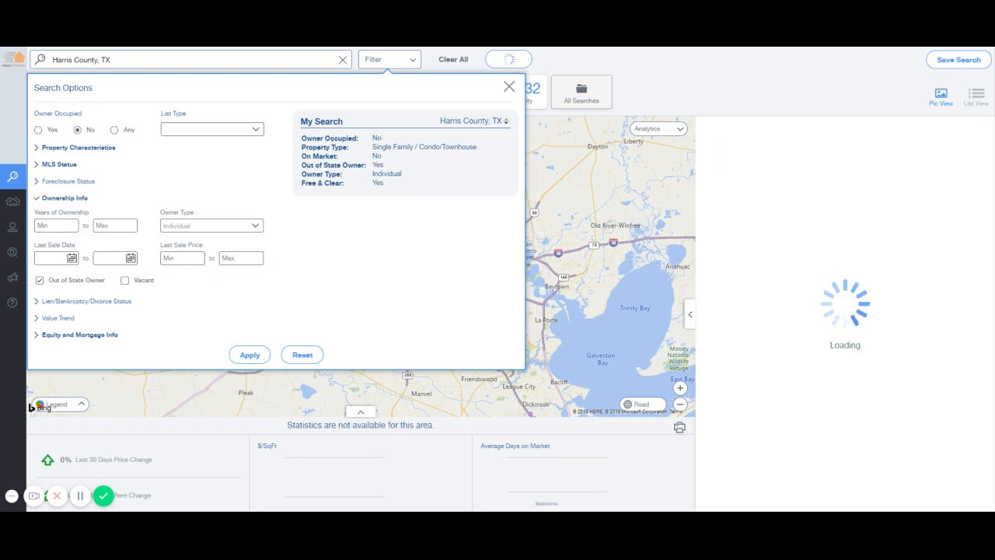
{"action": "type", "text": "15"}
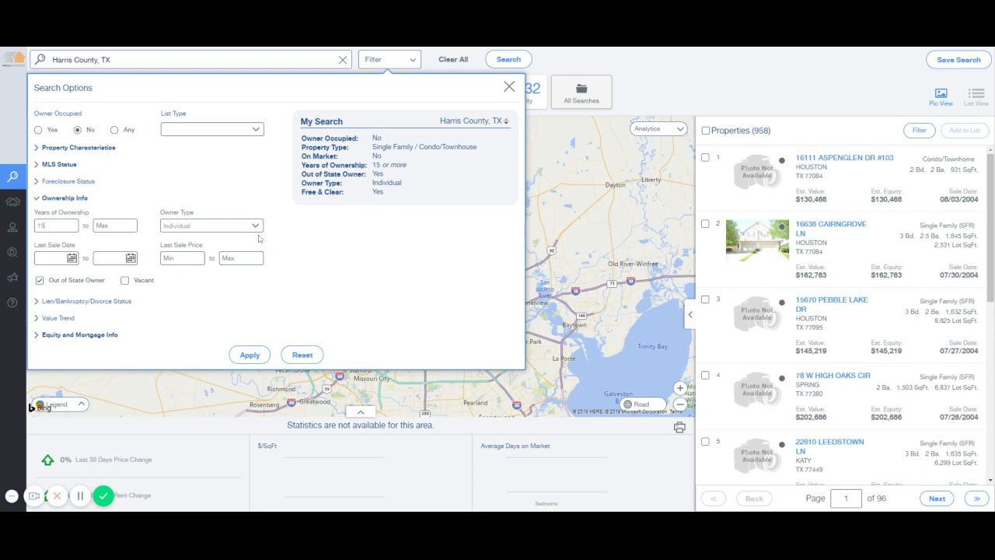
{"action": "left_click", "coordinate": [249, 354]}
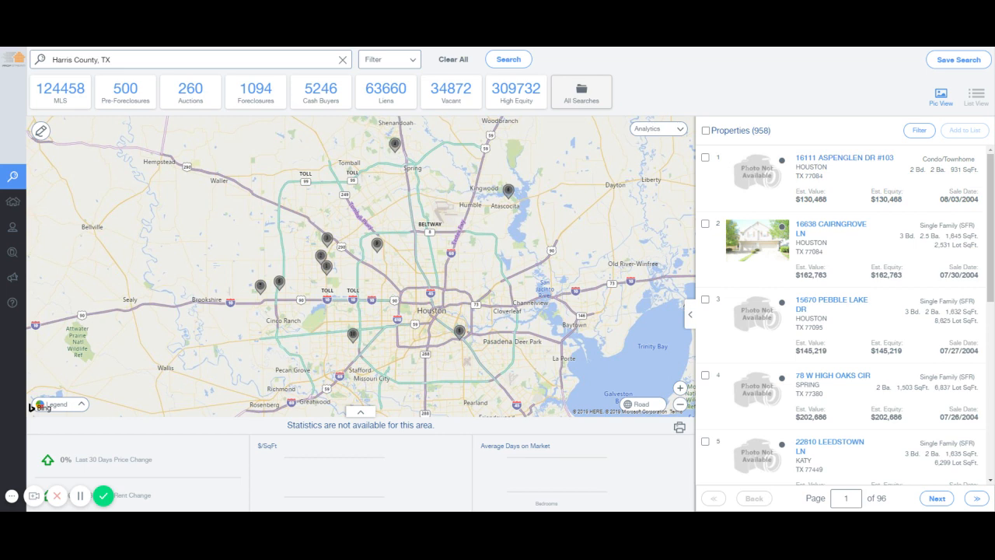
{"action": "left_click", "coordinate": [403, 60]}
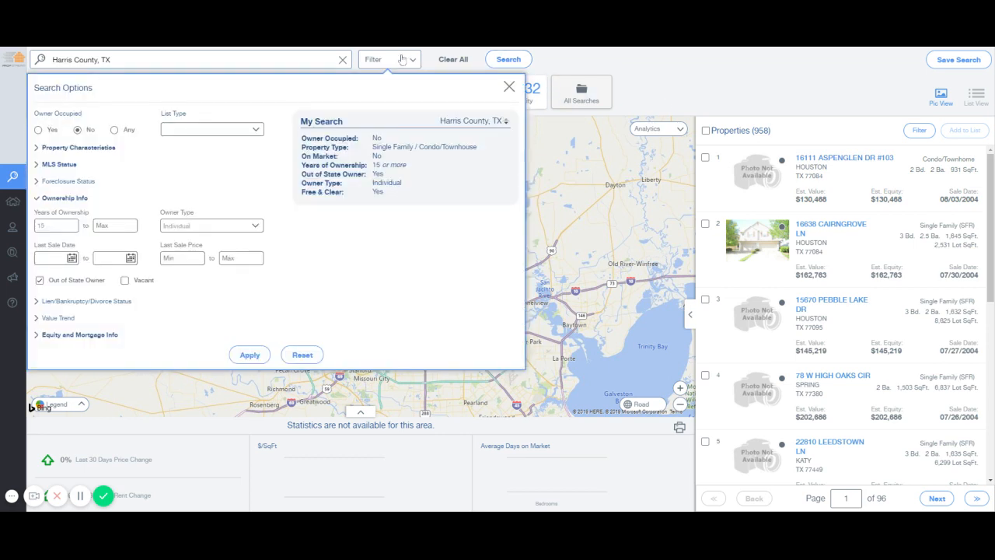
{"action": "left_click", "coordinate": [76, 181]}
{"action": "left_click", "coordinate": [76, 181]}
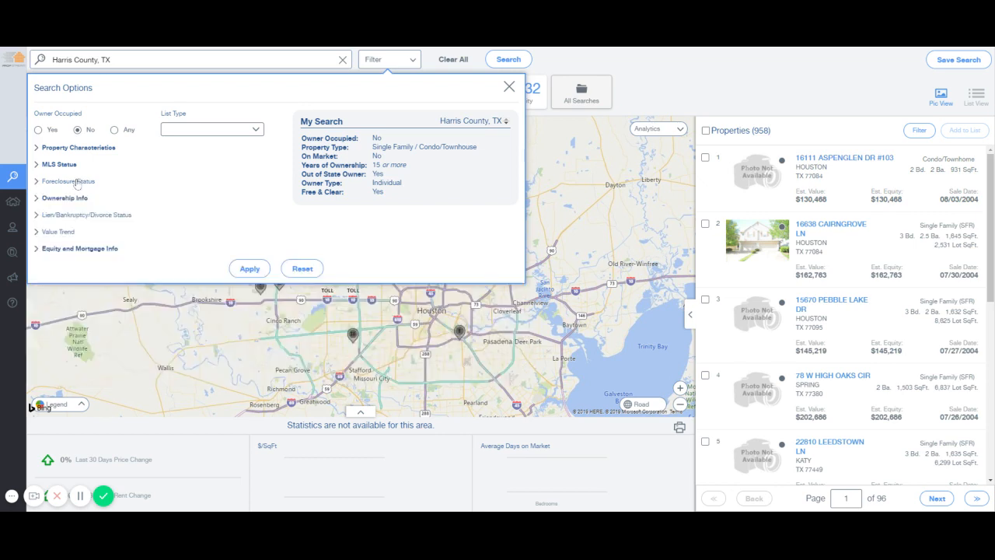
{"action": "left_click", "coordinate": [70, 250]}
{"action": "left_click", "coordinate": [71, 252]}
{"action": "left_click", "coordinate": [78, 217]}
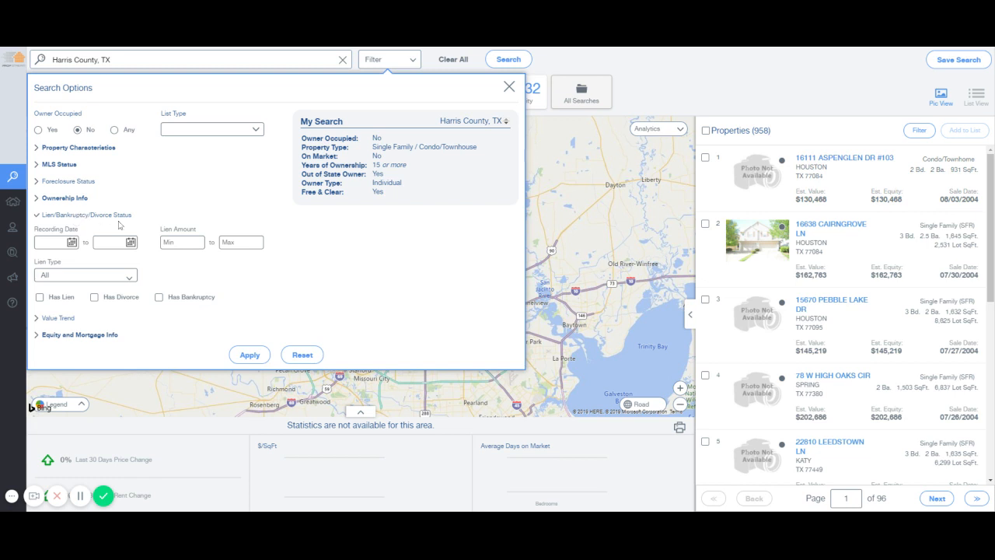
{"action": "left_click", "coordinate": [118, 215]}
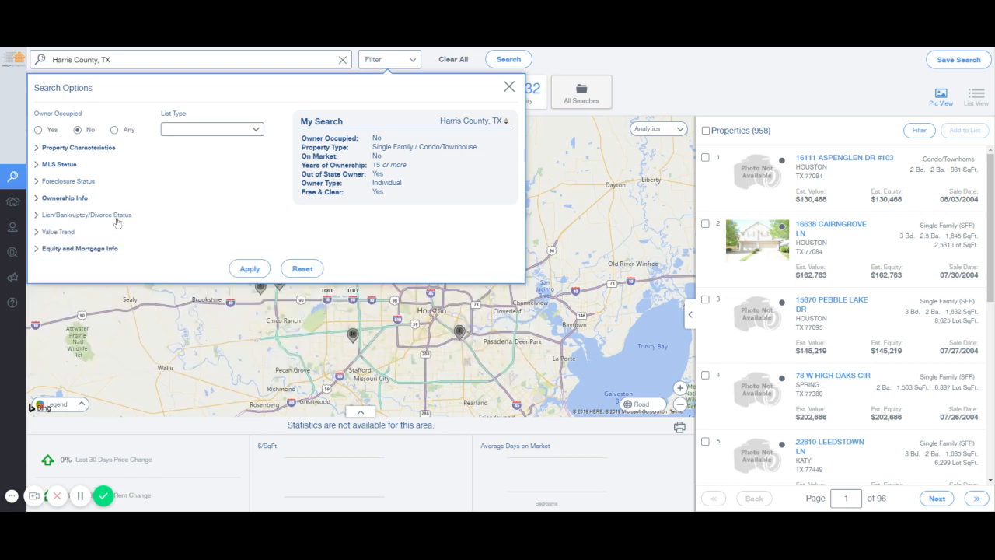